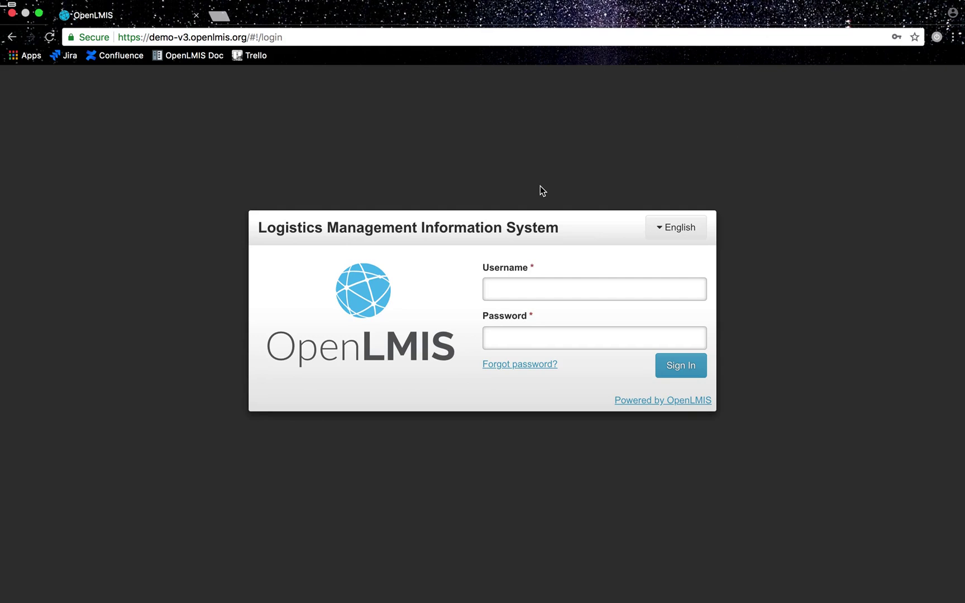
Step: Sign in to OpenLMIS with the nurse account's username and password
{"action": "left_click", "coordinate": [531, 286]}
{"action": "type", "text": "vnurse2"}
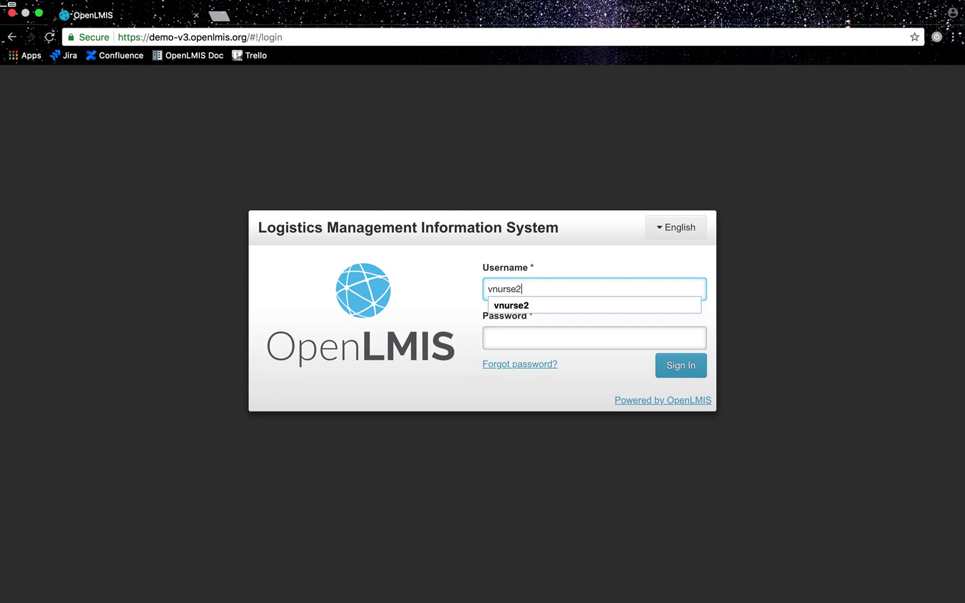
{"action": "key", "text": "Tab"}
{"action": "type", "text": "password"}
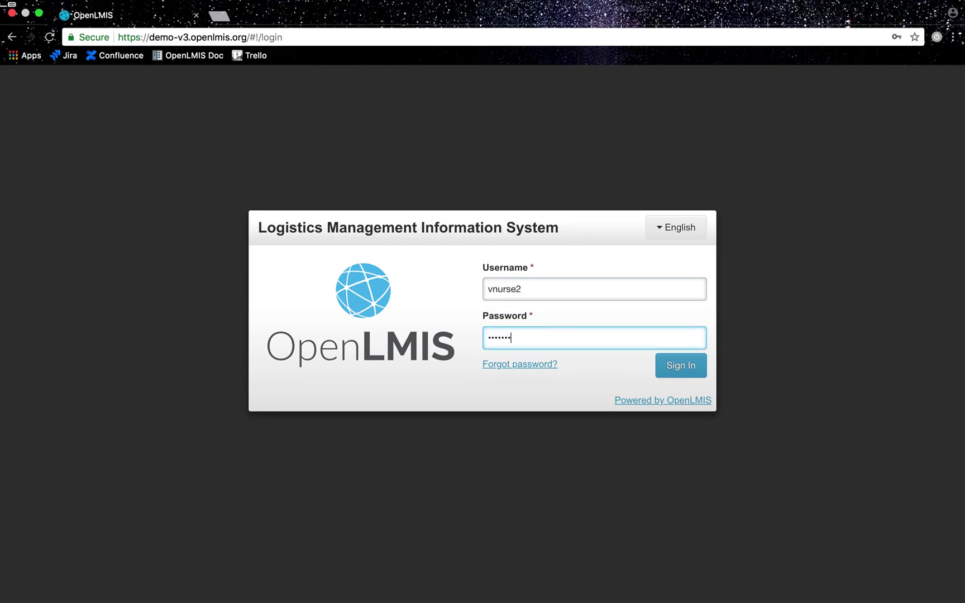
{"action": "key", "text": "Return"}
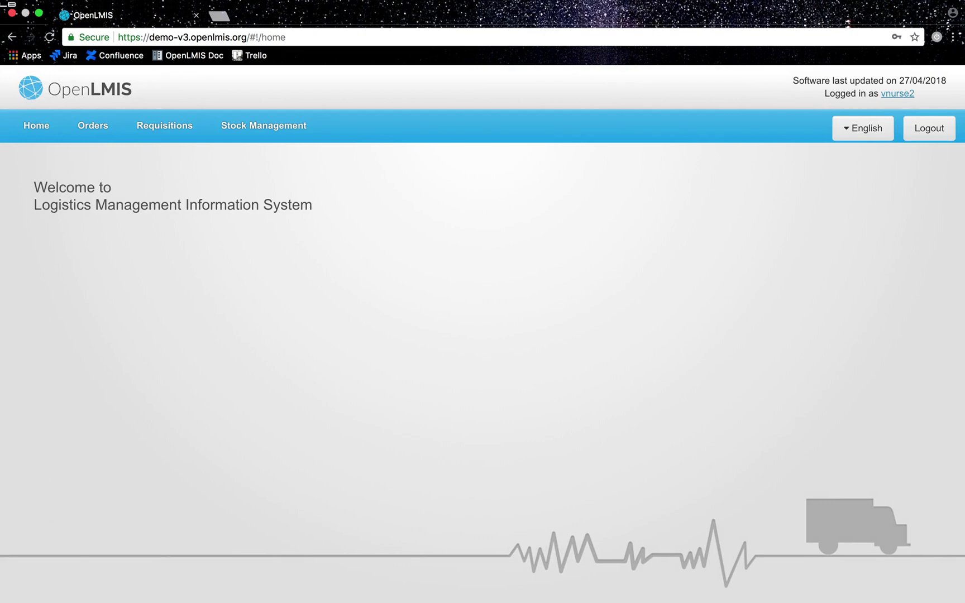
Step: Show Stock on Hand for the EPI program at Macaue-2, Cuamba
{"action": "mouse_move", "coordinate": [260, 133]}
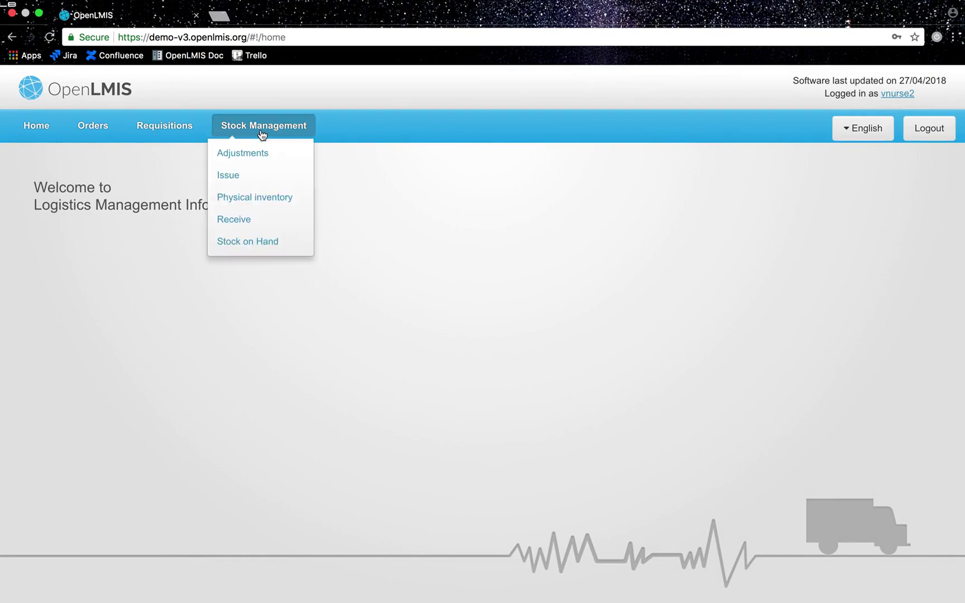
{"action": "left_click", "coordinate": [260, 242]}
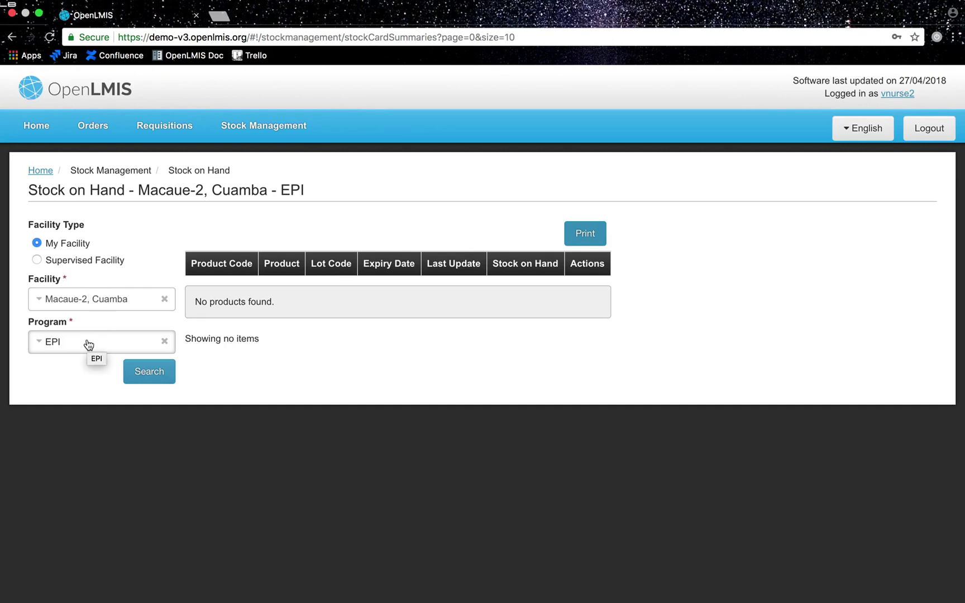
{"action": "left_click", "coordinate": [138, 375]}
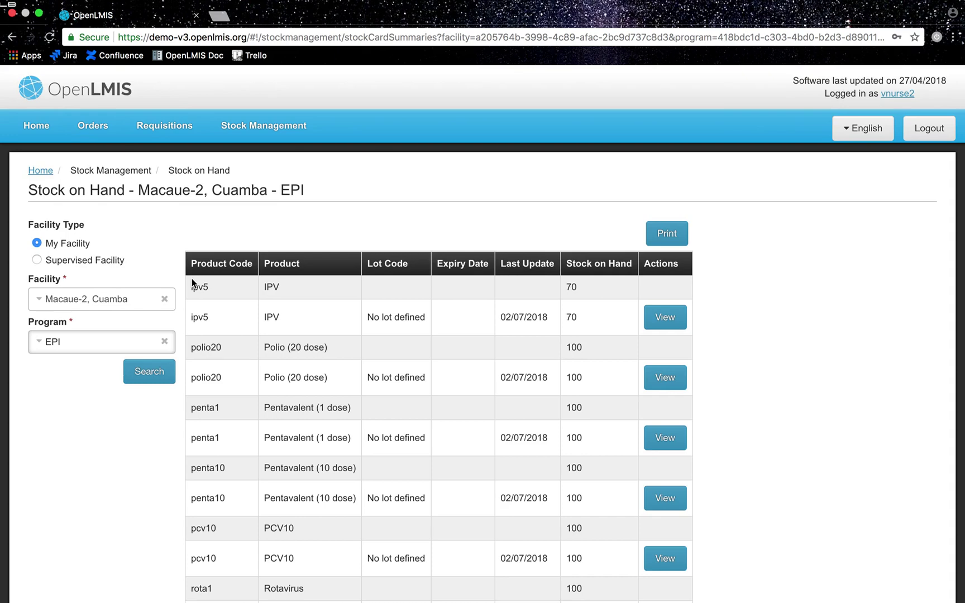
Step: Search Requisitions > Create/Authorize for Macaue-2 EPI requisition periods
{"action": "left_click", "coordinate": [179, 138]}
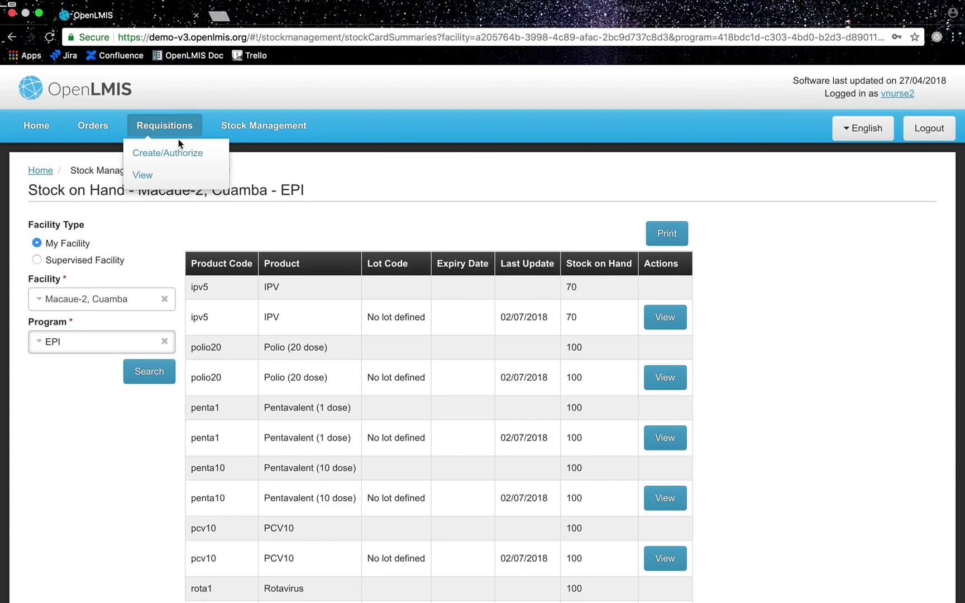
{"action": "left_click", "coordinate": [175, 149]}
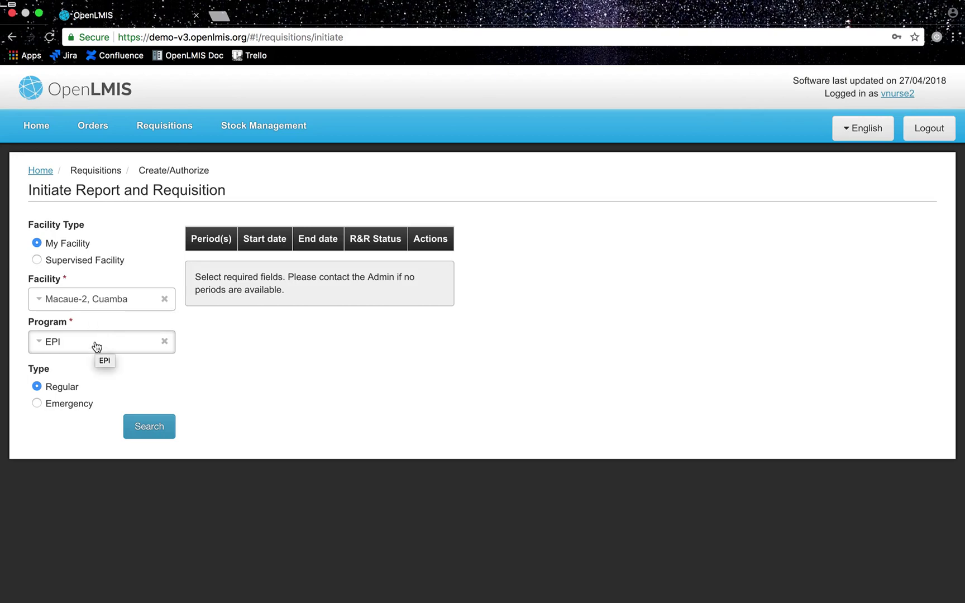
{"action": "left_click", "coordinate": [146, 431]}
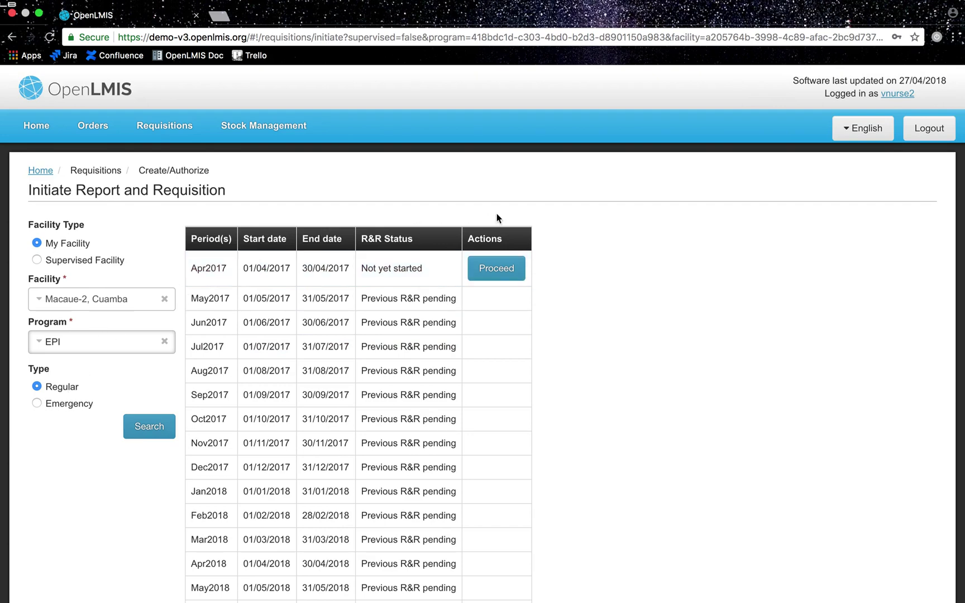
Step: Start the Apr2017 requisition and scroll to the Full supply products table
{"action": "left_click", "coordinate": [493, 267]}
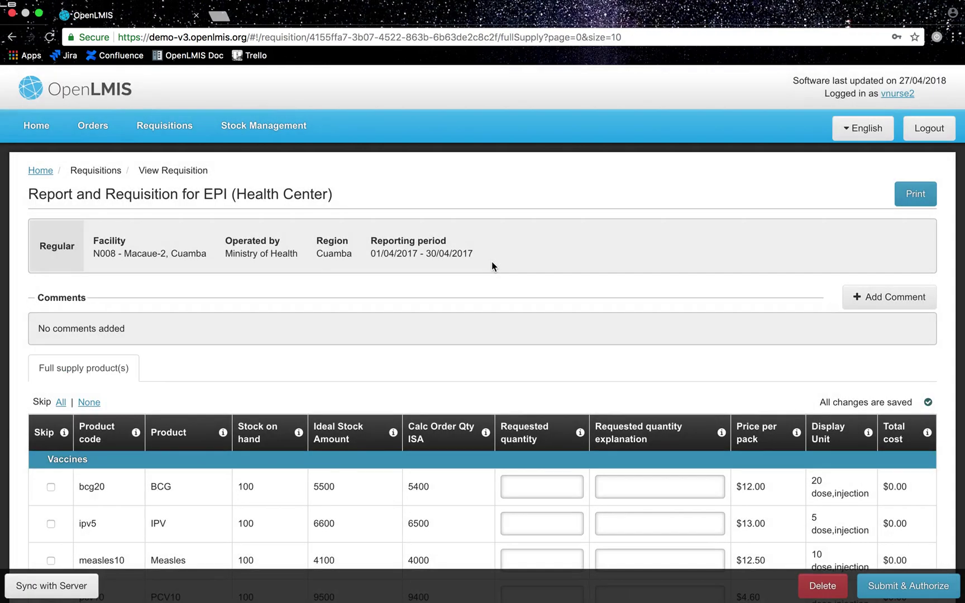
{"action": "scroll", "coordinate": [492, 264], "scroll_direction": "down", "scroll_amount": 2}
{"action": "scroll", "coordinate": [493, 263], "scroll_direction": "down", "scroll_amount": 2}
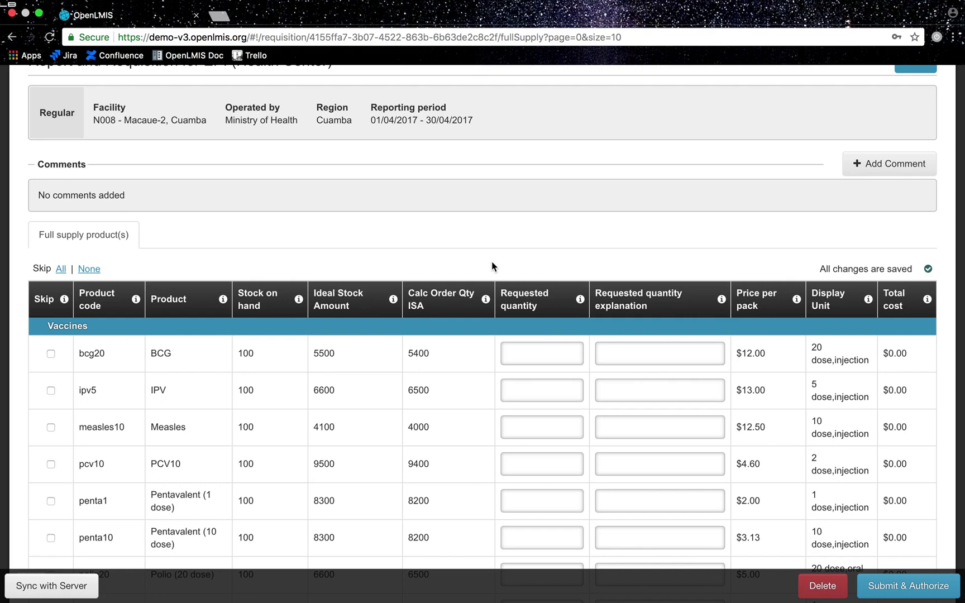
Step: Request 2000 Pentavalent (10 dose) and 100 Safety Box, each explained 'I ran out.'
{"action": "scroll", "coordinate": [492, 261], "scroll_direction": "down", "scroll_amount": 4}
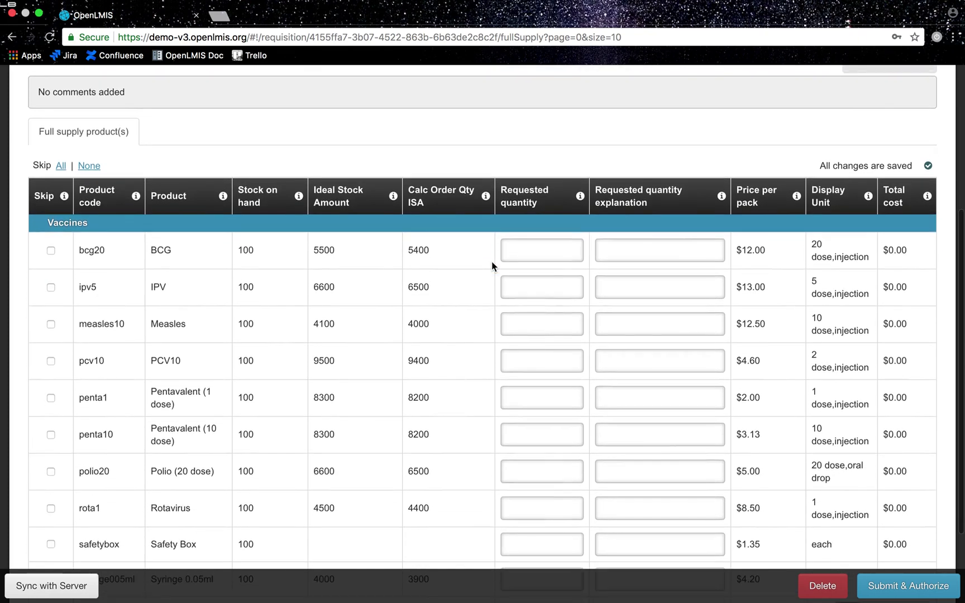
{"action": "left_click", "coordinate": [532, 429]}
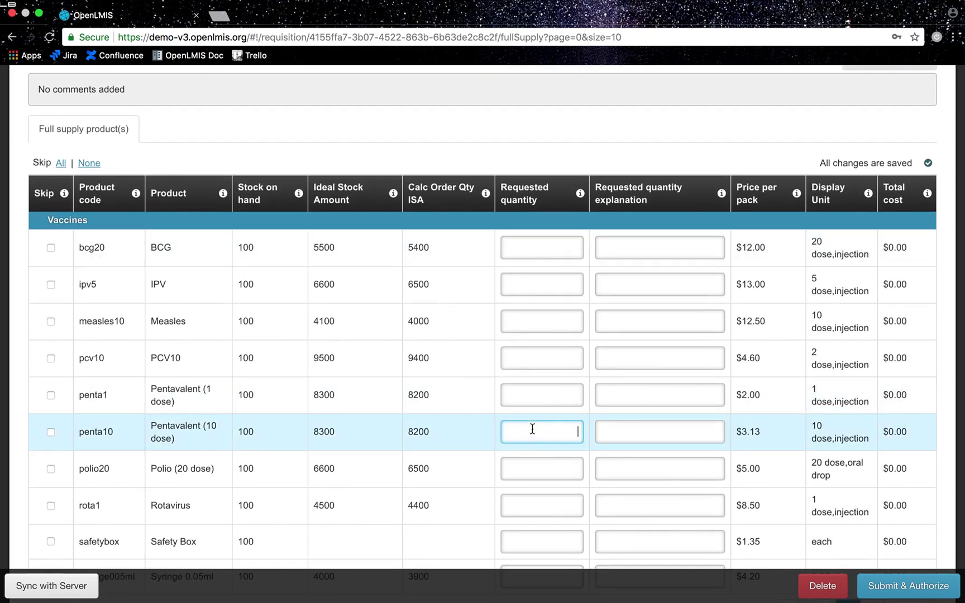
{"action": "type", "text": "2000"}
{"action": "left_click", "coordinate": [627, 436]}
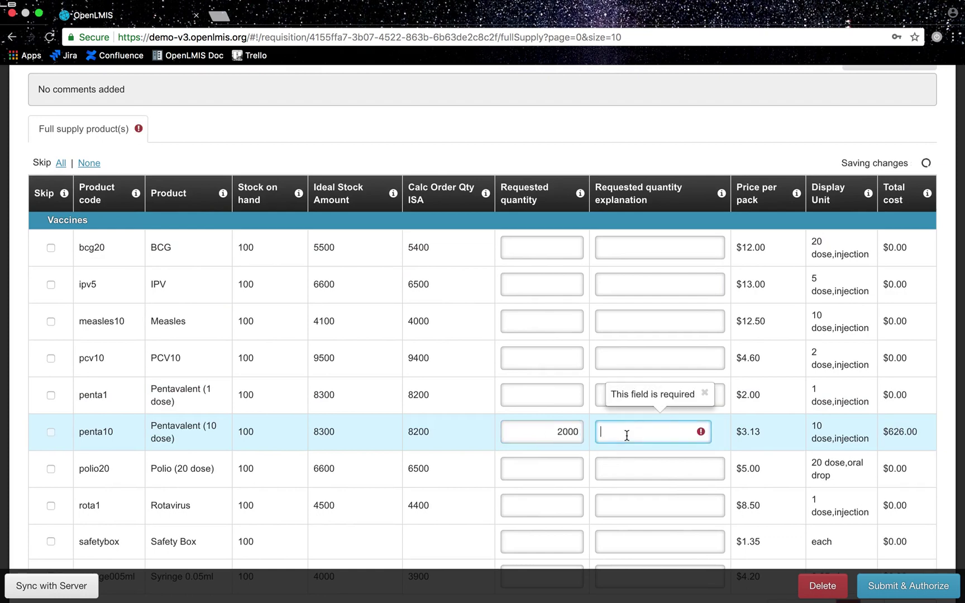
{"action": "type", "text": "I ran out."}
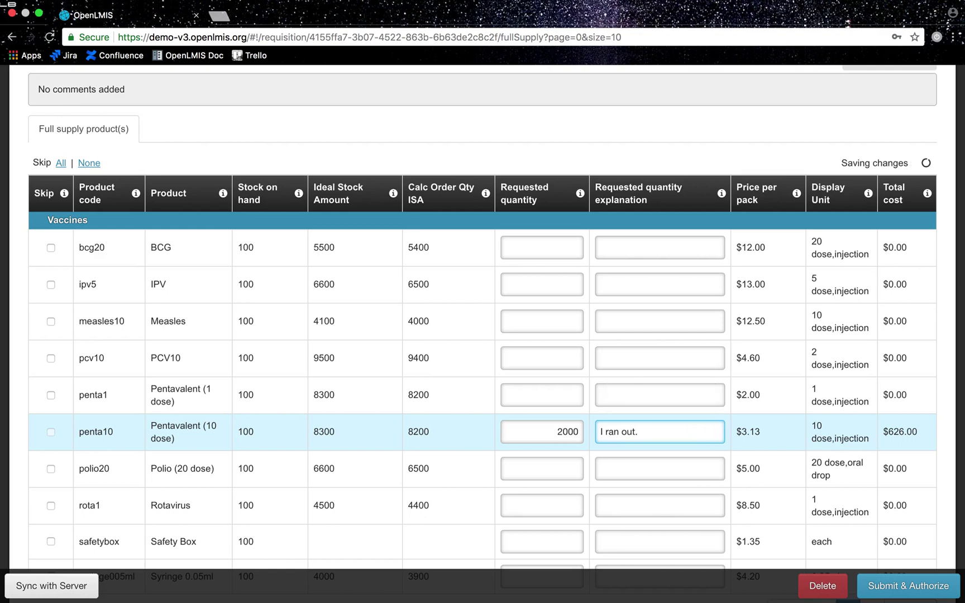
{"action": "scroll", "coordinate": [592, 498], "scroll_direction": "down", "scroll_amount": 2}
{"action": "left_click", "coordinate": [569, 478]}
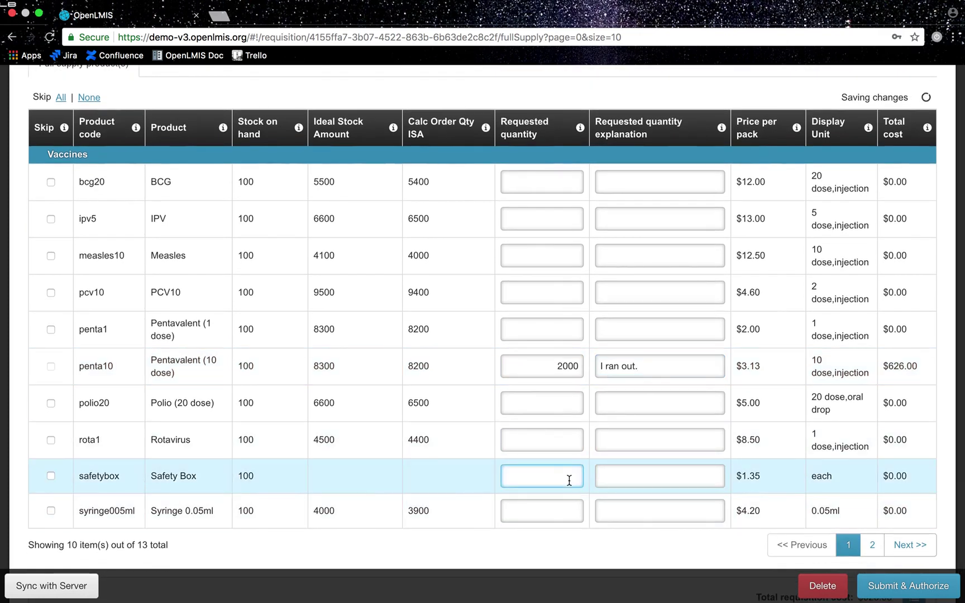
{"action": "type", "text": "100"}
{"action": "key", "text": "Tab"}
{"action": "type", "text": "I ran out."}
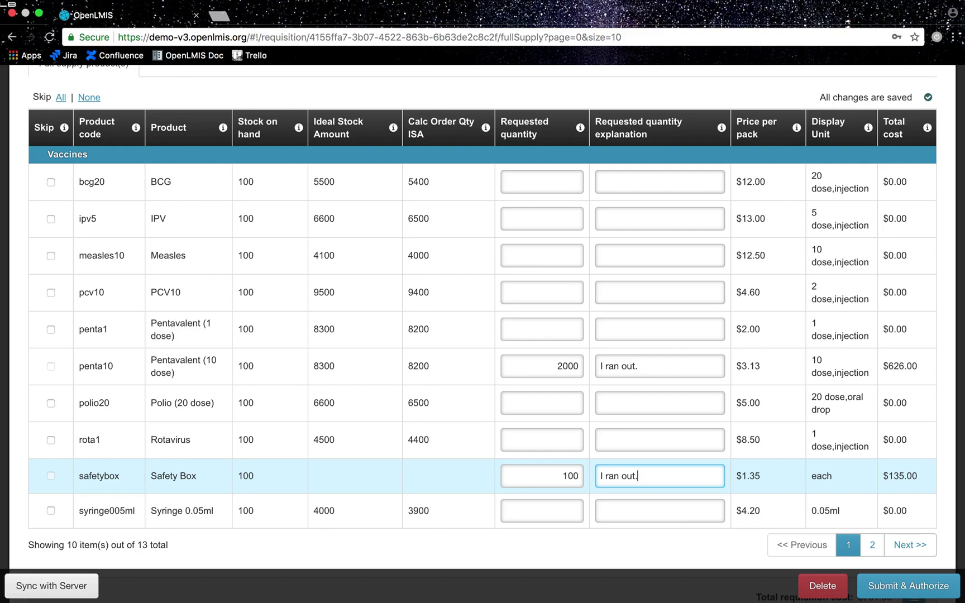
Step: Submit and authorize the Apr2017 requisition, confirming in the dialog
{"action": "scroll", "coordinate": [483, 475], "scroll_direction": "down", "scroll_amount": 2}
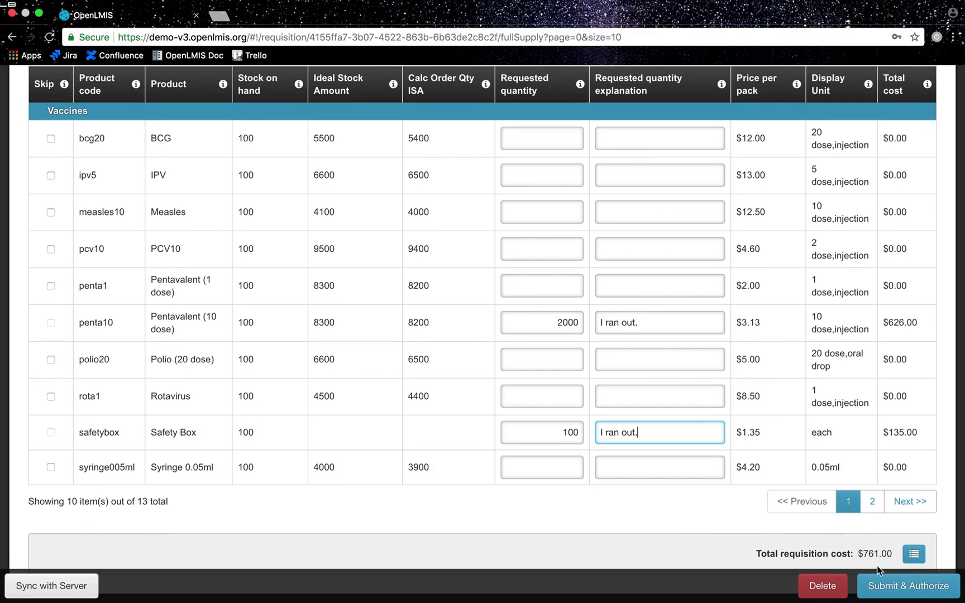
{"action": "left_click", "coordinate": [883, 587]}
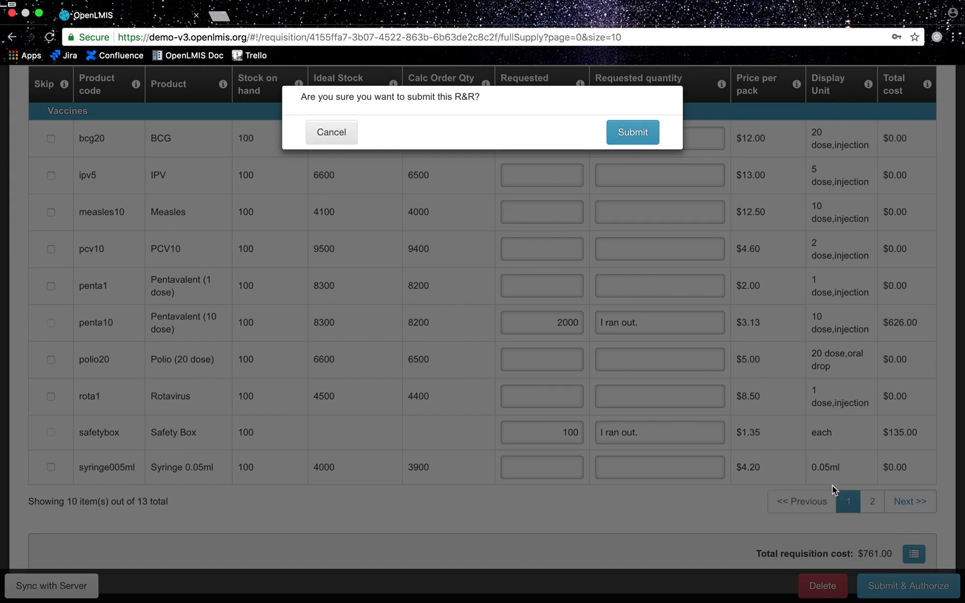
{"action": "left_click", "coordinate": [645, 132]}
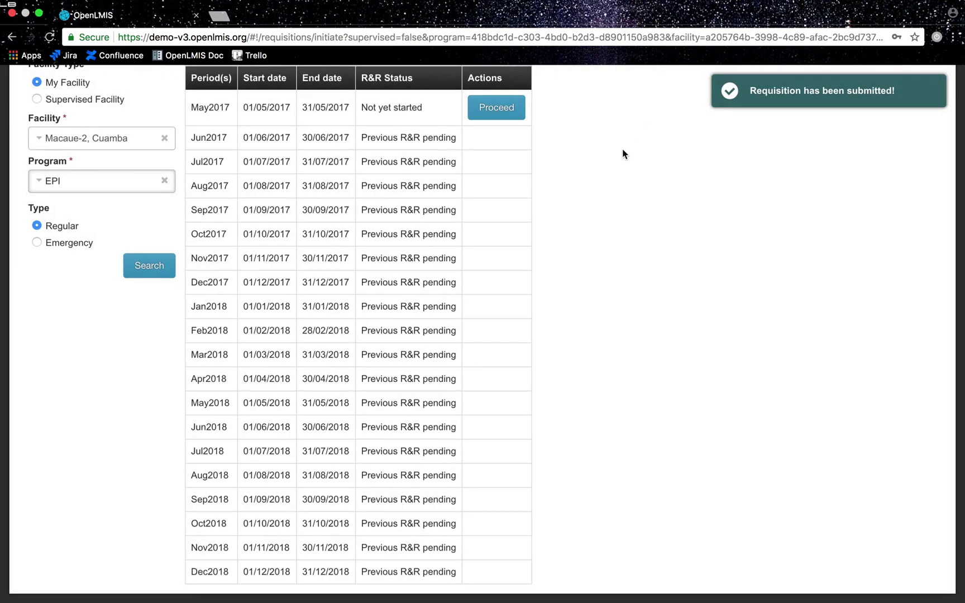
Step: Search View Requisitions for facility Macaue-2, Cuamba
{"action": "scroll", "coordinate": [622, 149], "scroll_direction": "up", "scroll_amount": 3}
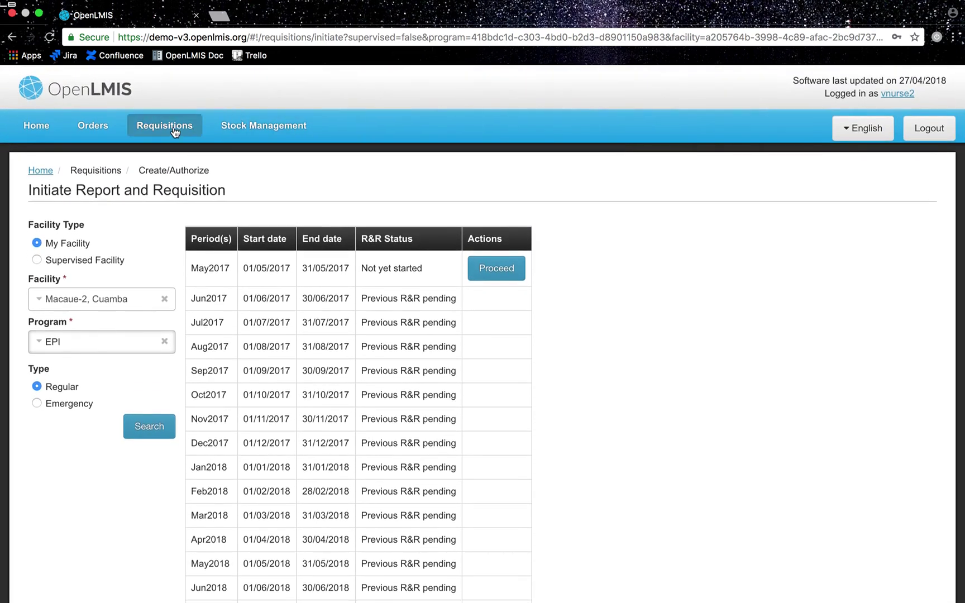
{"action": "mouse_move", "coordinate": [164, 127]}
{"action": "left_click", "coordinate": [142, 175]}
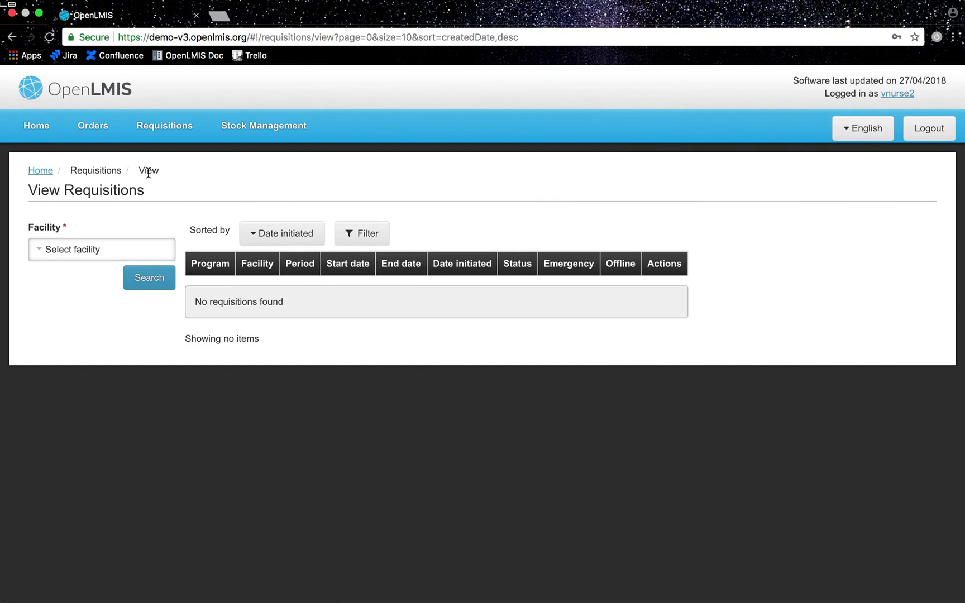
{"action": "left_click", "coordinate": [105, 257]}
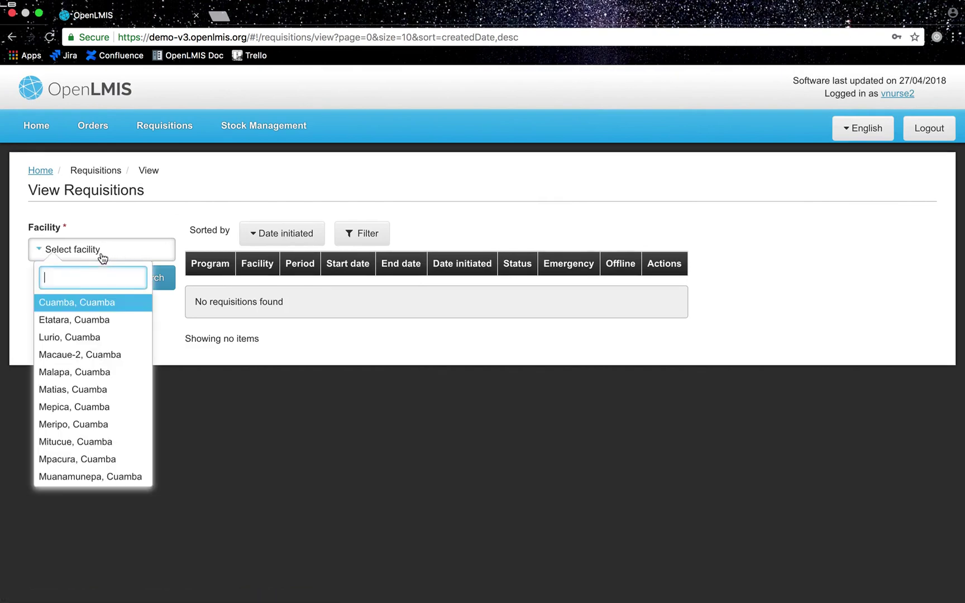
{"action": "left_click", "coordinate": [102, 348]}
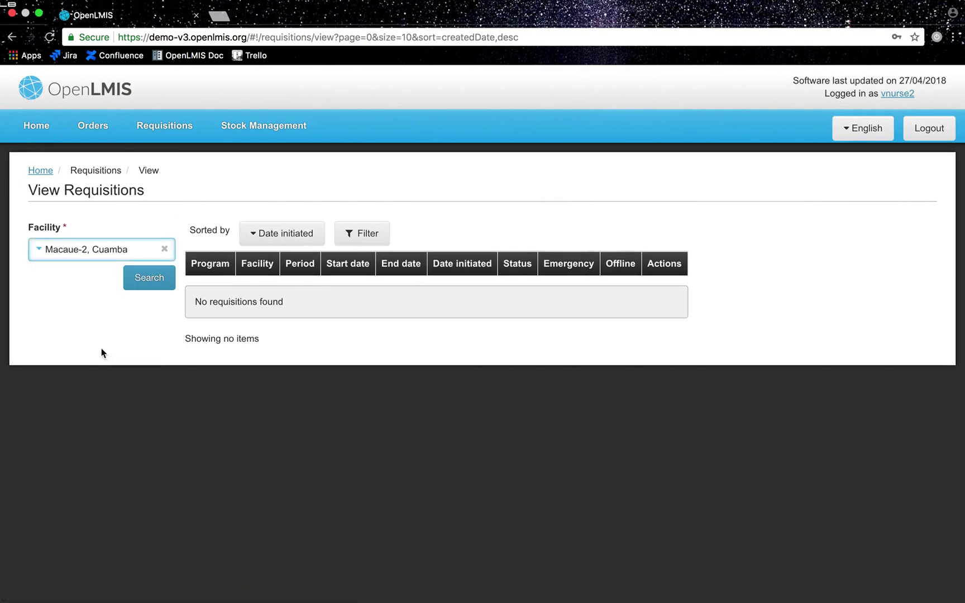
{"action": "left_click", "coordinate": [157, 290]}
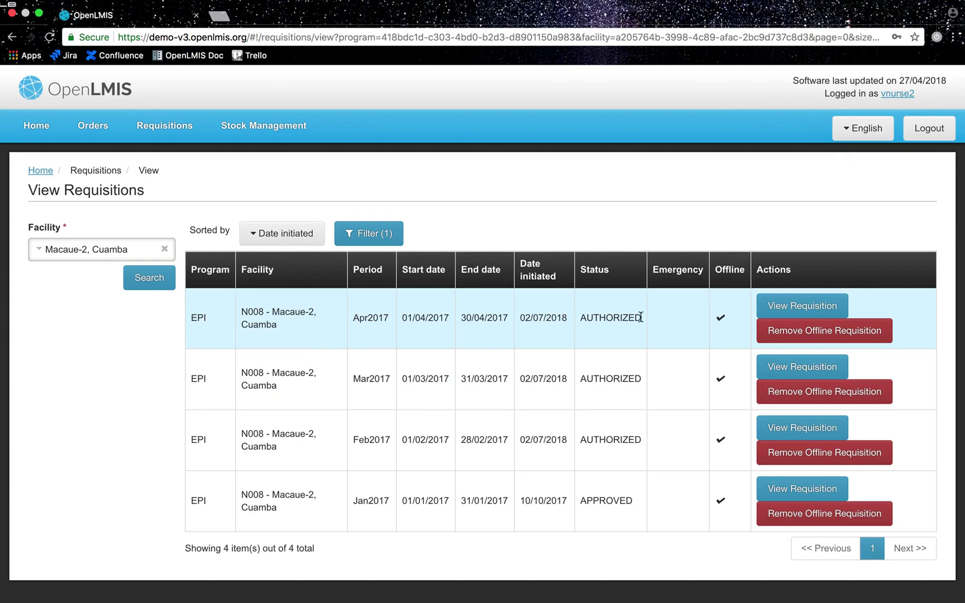
Step: Open the authorized Apr2017 requisition and scroll to its penta10 row
{"action": "left_click", "coordinate": [776, 307]}
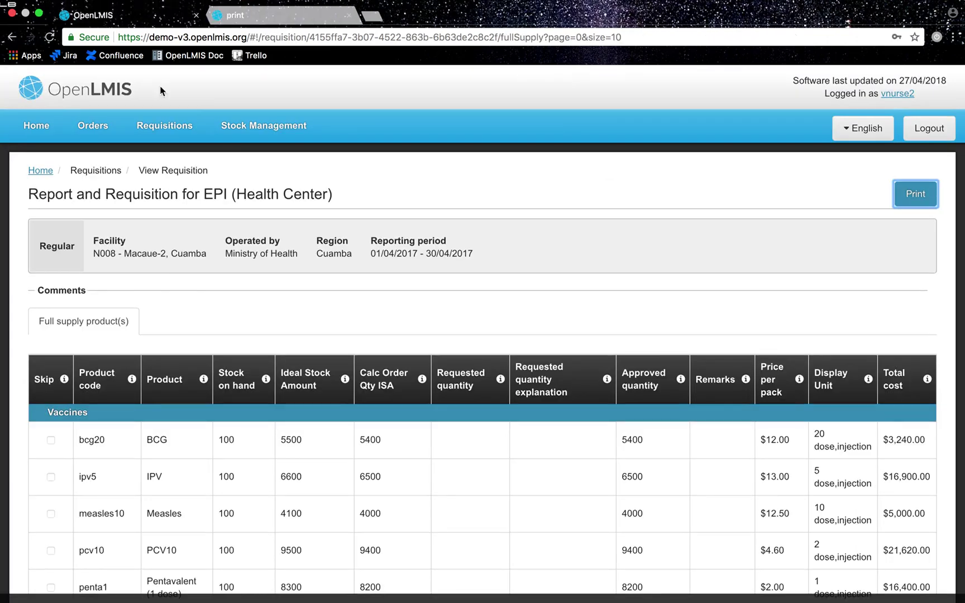
{"action": "scroll", "coordinate": [357, 326], "scroll_direction": "down", "scroll_amount": 1}
{"action": "scroll", "coordinate": [357, 326], "scroll_direction": "down", "scroll_amount": 1}
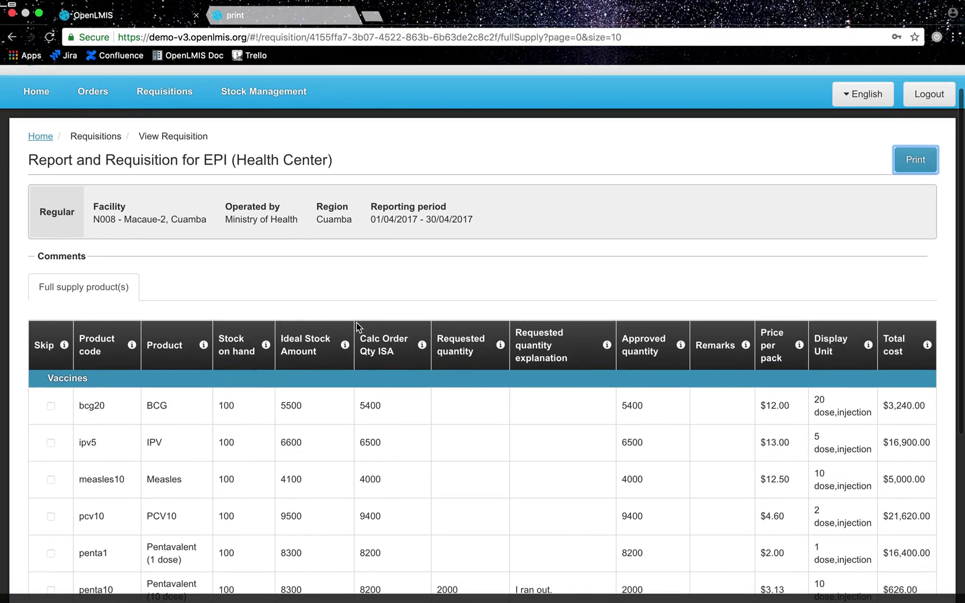
{"action": "mouse_move", "coordinate": [357, 327]}
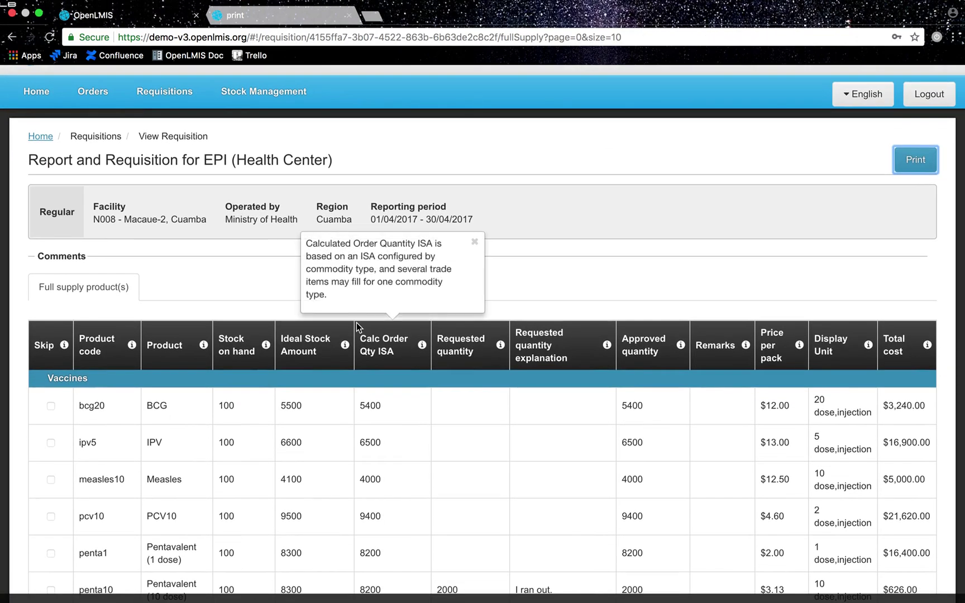